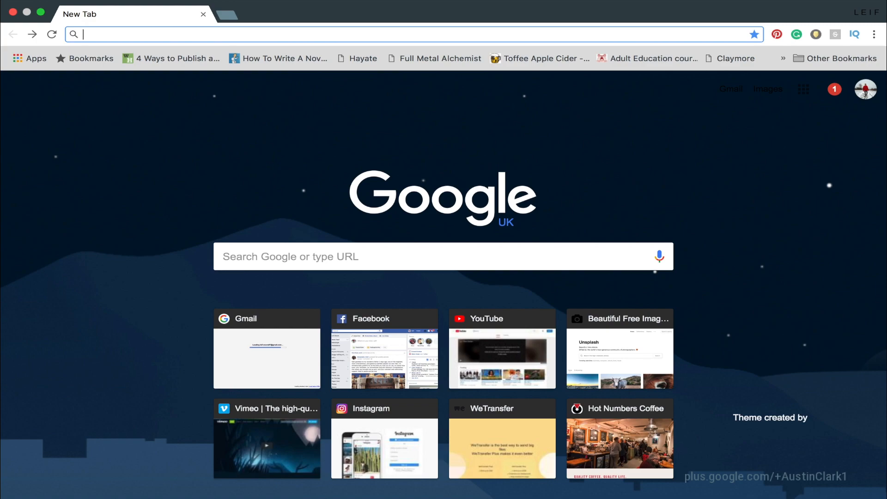
Step: Open unsplash.com and search its photos for "person standing"
key("Return")
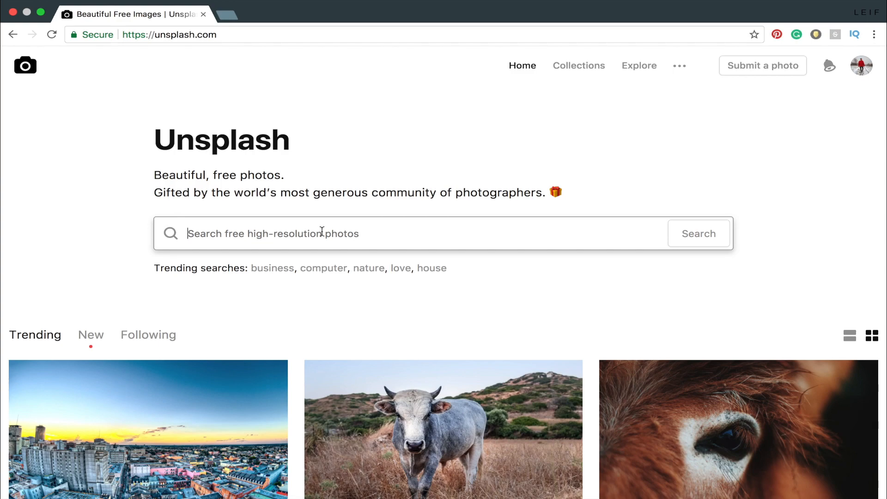
type("person standing")
key("Return")
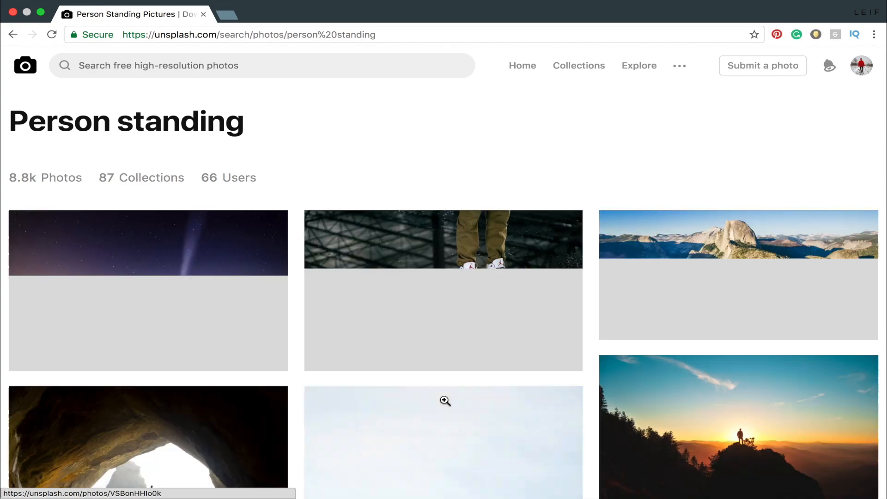
Step: Browse the "Person standing" results for a full-figure photo suitable for a composite
scroll(444, 400, "down", 2)
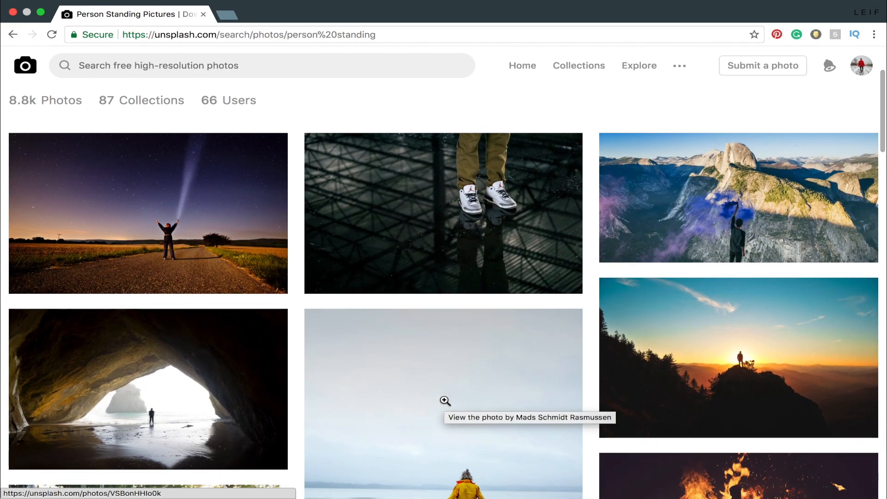
scroll(445, 401, "down", 6)
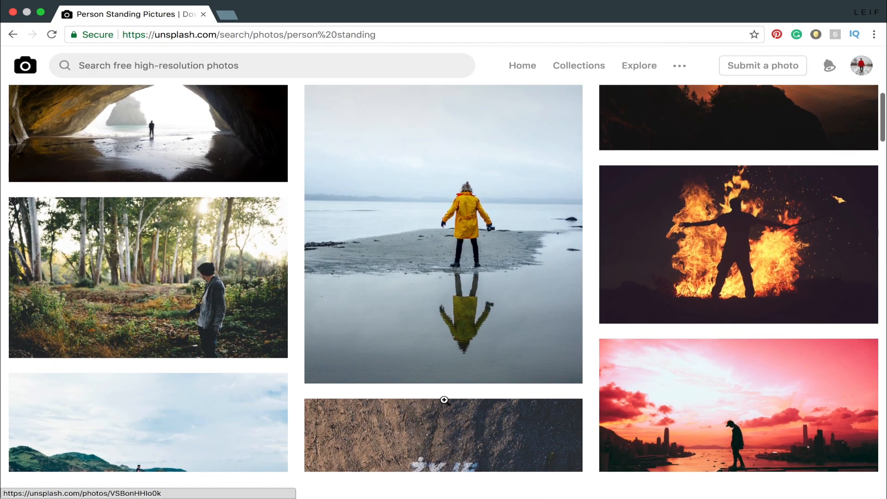
scroll(445, 400, "up", 8)
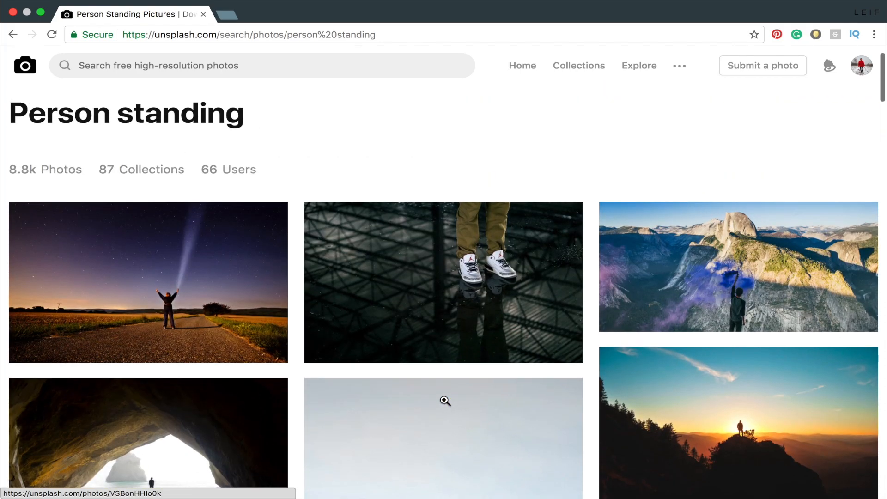
scroll(445, 400, "down", 2)
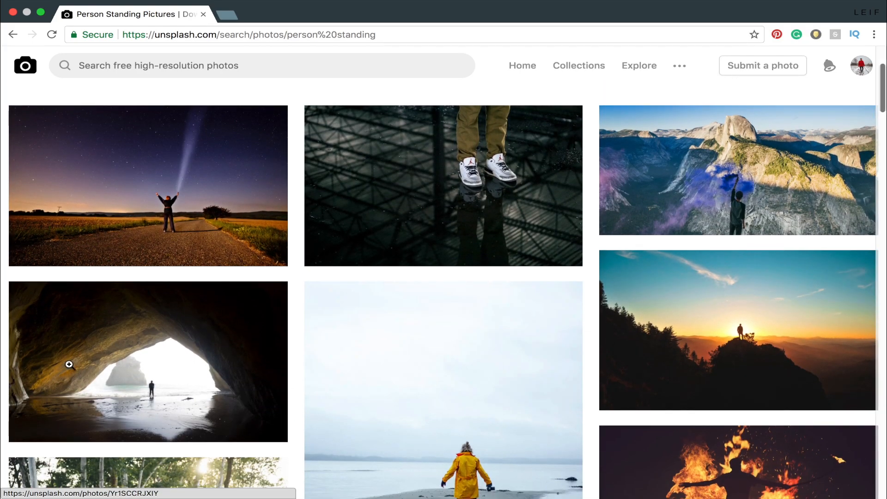
mouse_move(260, 332)
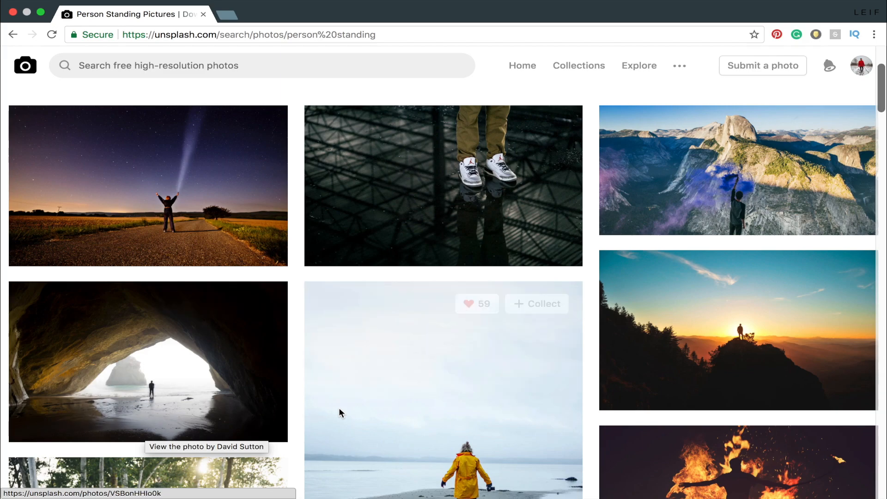
scroll(339, 408, "down", 5)
scroll(339, 408, "down", 9)
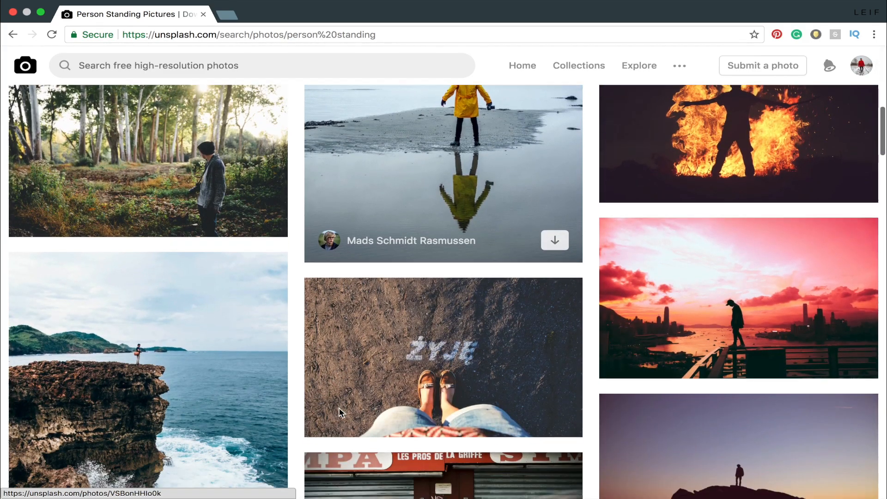
scroll(339, 409, "up", 2)
scroll(339, 408, "down", 6)
scroll(339, 409, "down", 1)
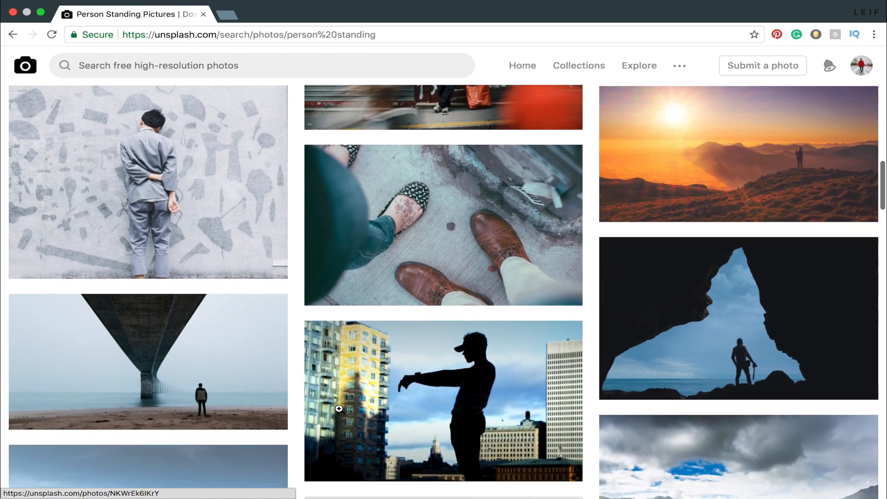
scroll(338, 409, "down", 3)
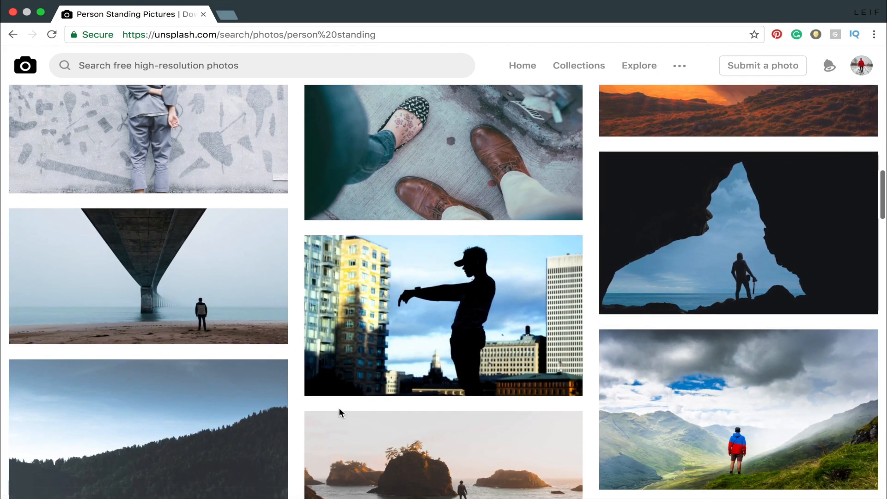
scroll(339, 409, "down", 3)
scroll(339, 408, "up", 20)
scroll(339, 409, "down", 7)
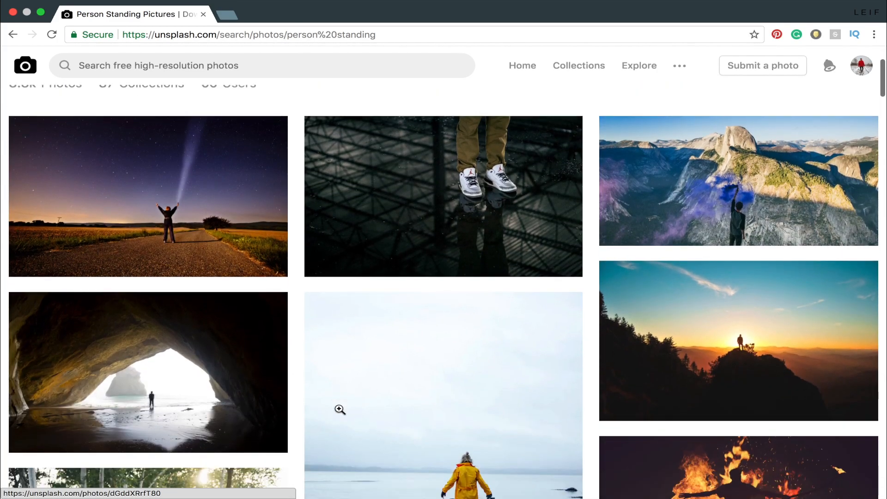
Step: Download the photo of the person in the yellow coat on the beach and dismiss the credit message
scroll(663, 326, "down", 4)
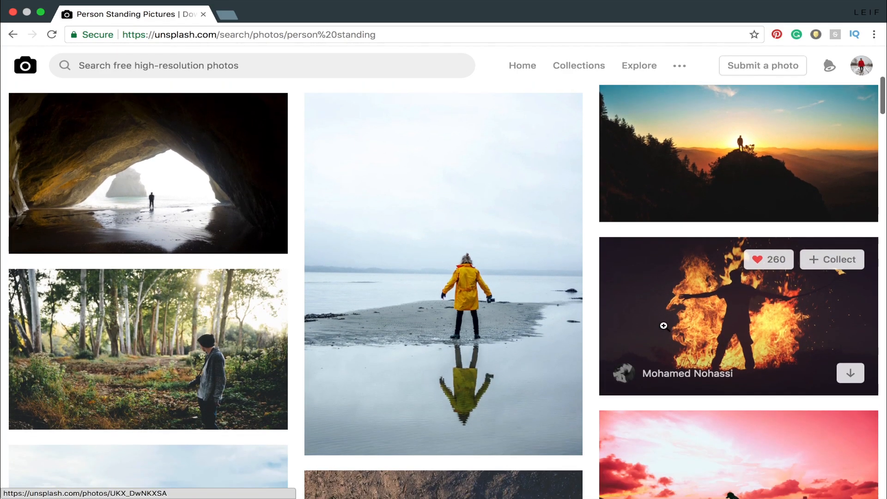
scroll(467, 310, "up", 1)
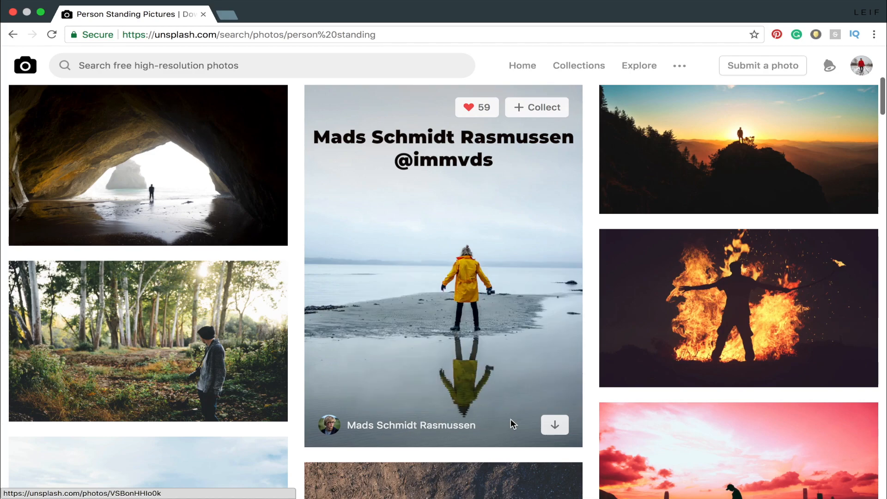
left_click(561, 428)
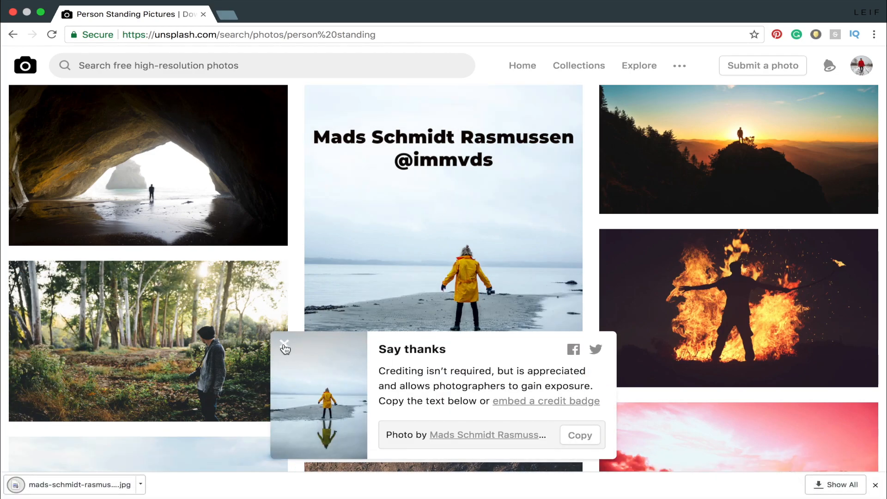
left_click(284, 346)
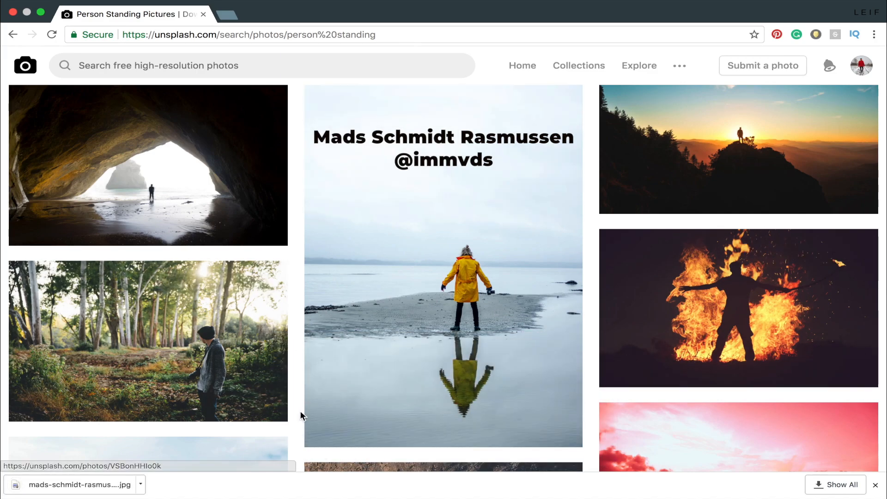
Step: Search Unsplash for "rock"
left_click(350, 72)
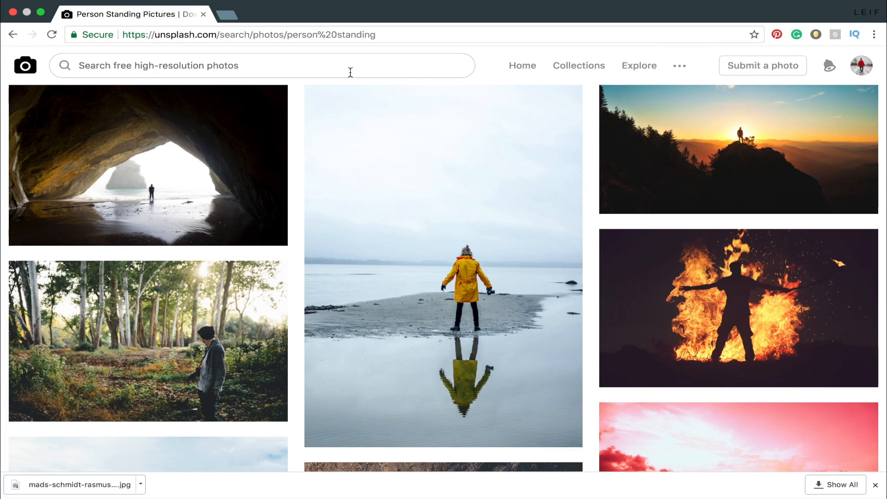
type("ro")
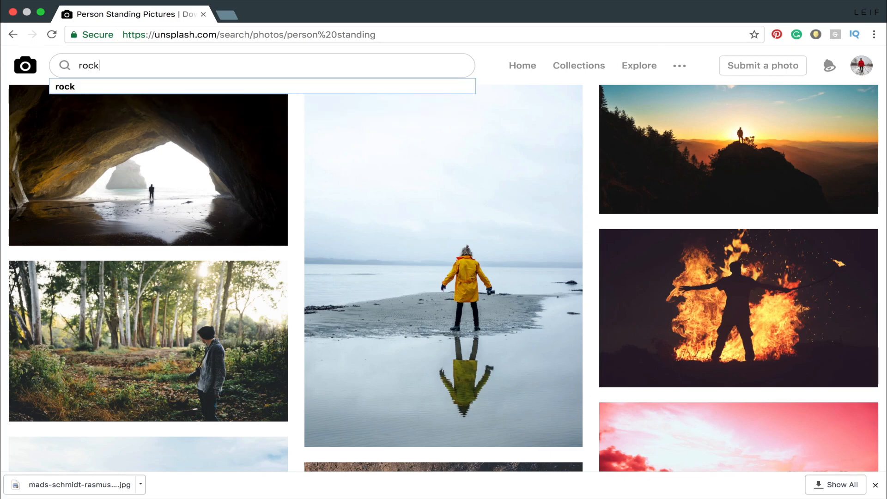
type("ck")
key("Return")
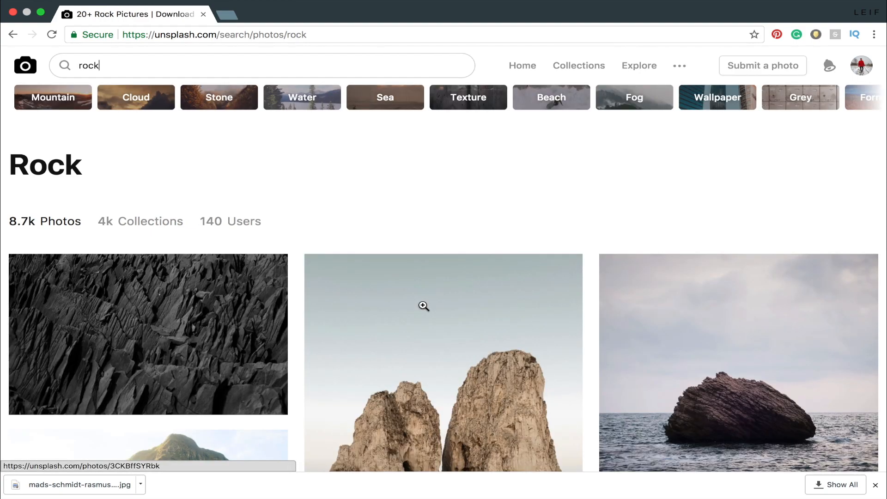
Step: Find and download the photo of the single dark rock standing in the sea
scroll(423, 306, "down", 3)
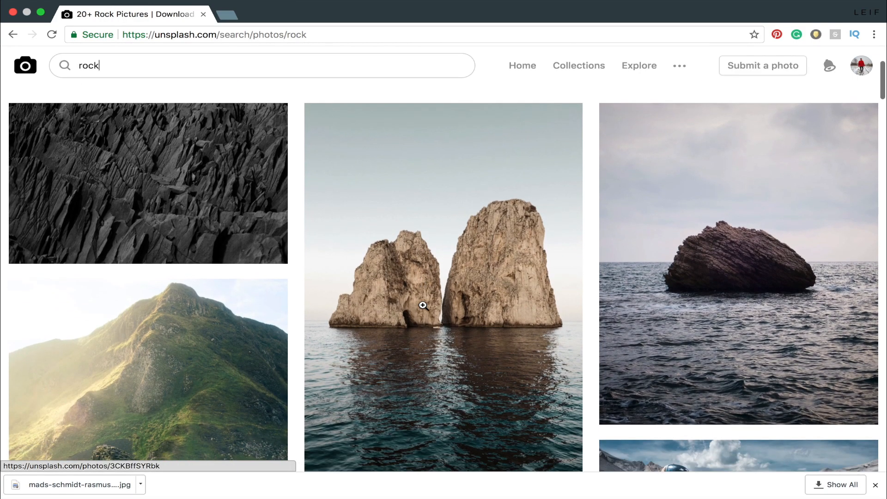
scroll(423, 306, "down", 7)
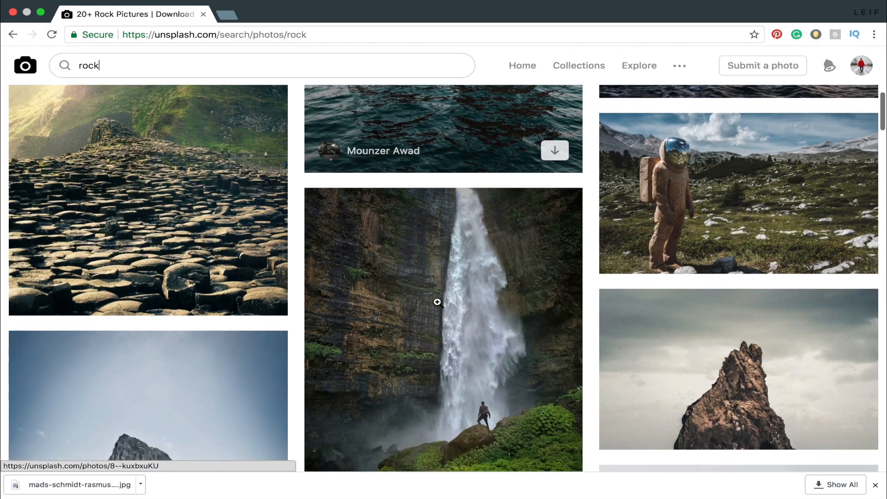
scroll(437, 302, "up", 10)
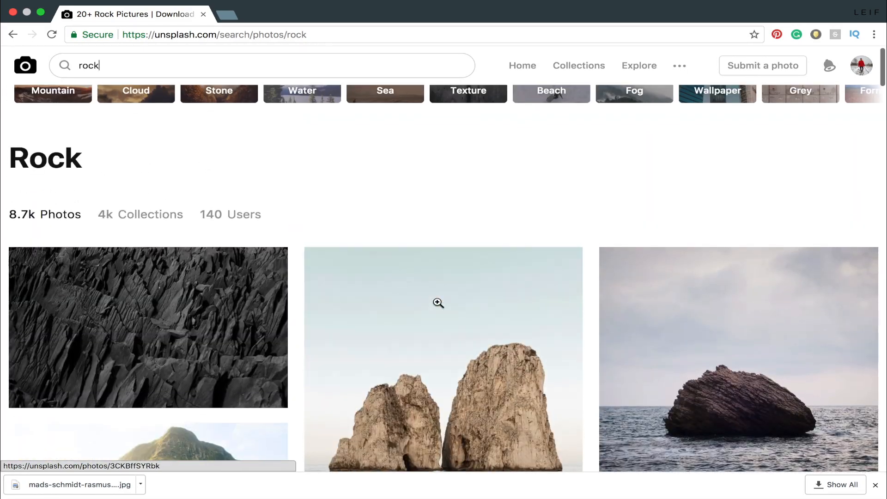
scroll(438, 302, "down", 2)
mouse_move(763, 317)
scroll(764, 317, "down", 1)
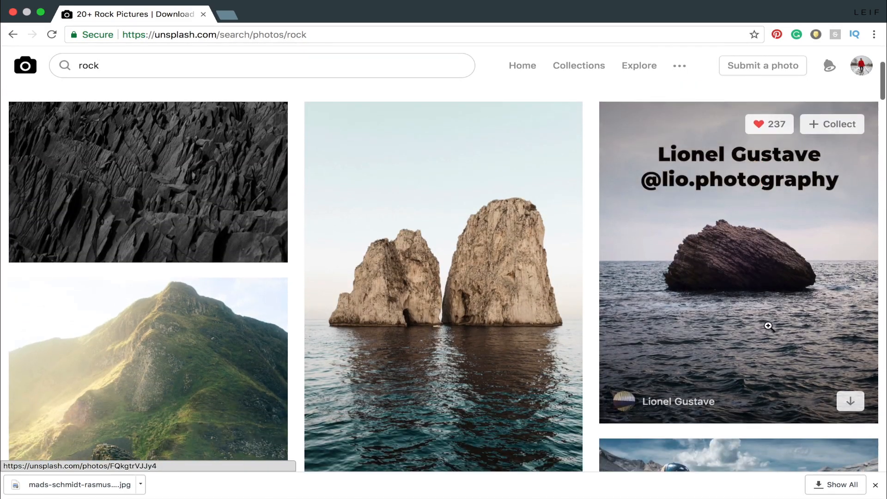
left_click(859, 409)
Step: Switch to Photoshop, open the yellow coat photo and place the sea rock photo into it as a new layer
left_click_drag(220, 490, 3, 434)
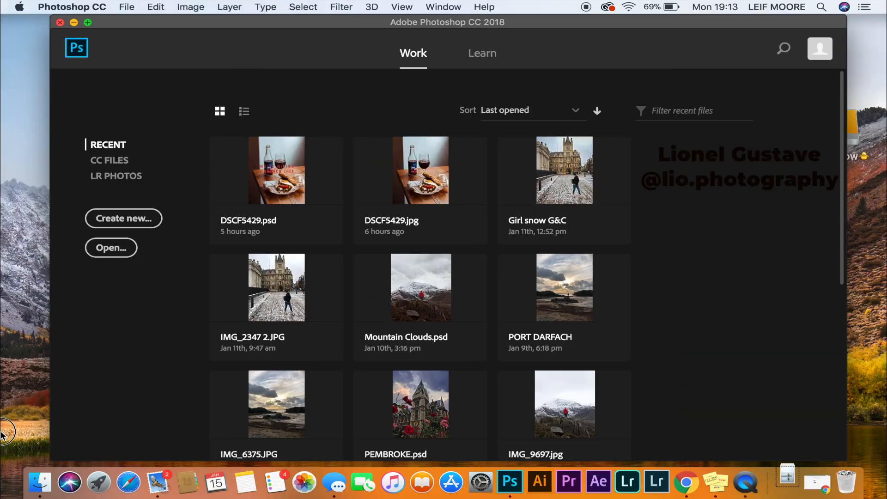
left_click_drag(3, 435, 287, 297)
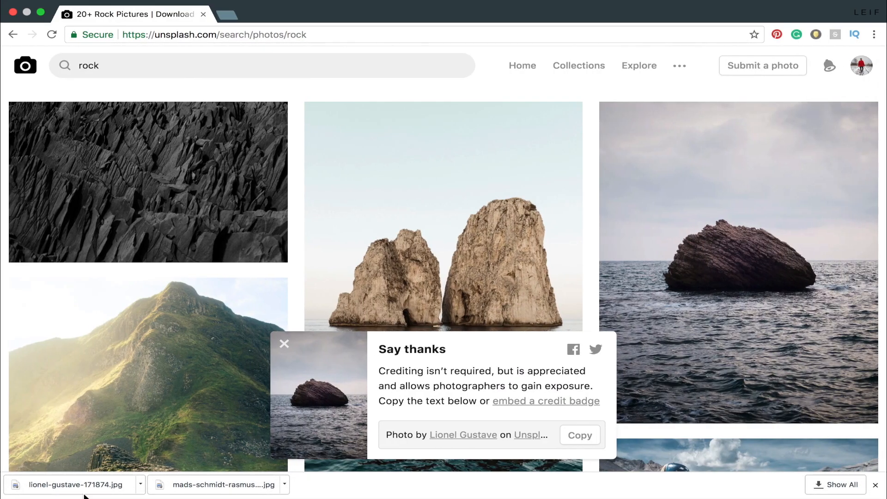
left_click_drag(84, 495, 425, 277)
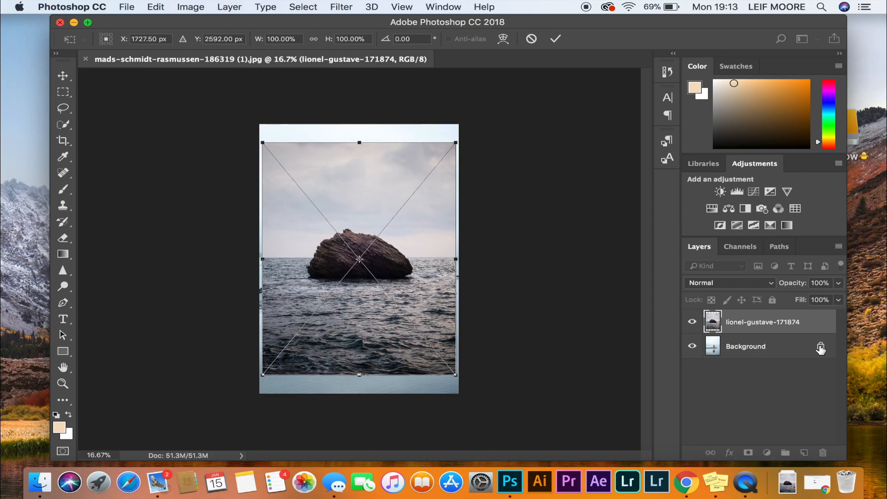
left_click(556, 38)
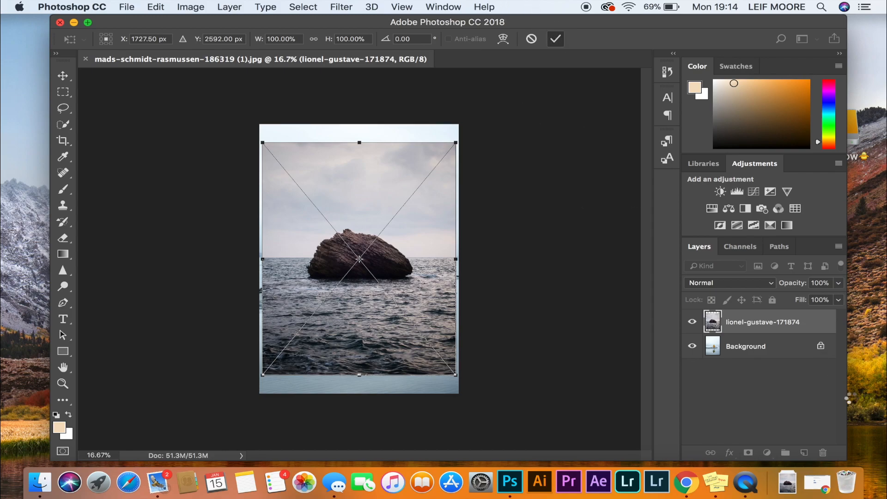
Step: Unlock the Background layer and move it above the rock photo's layer
left_click(821, 346)
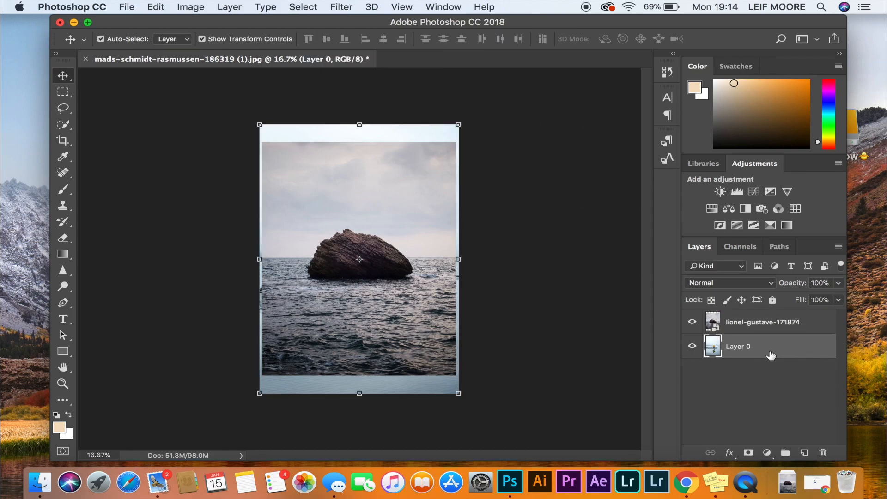
left_click_drag(769, 354, 757, 314)
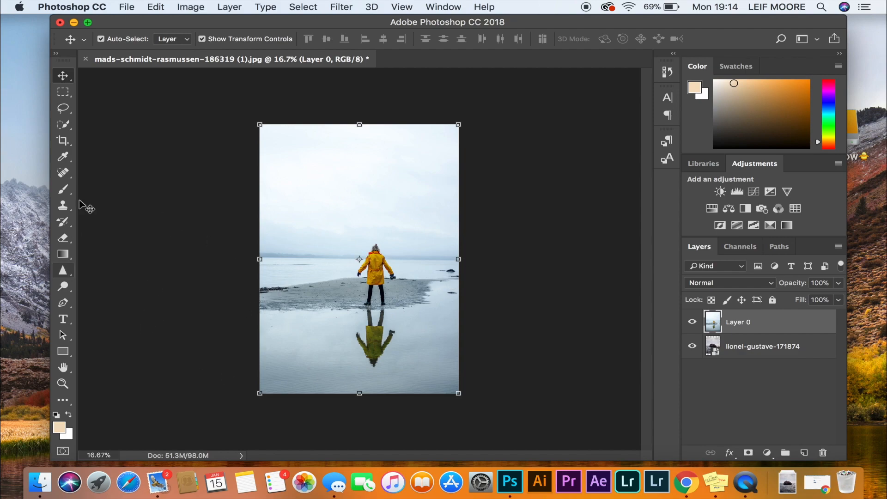
Step: Select the person's coat, head and legs on Layer 0 with the Quick Selection tool, leaving out the reflection
left_click(65, 126)
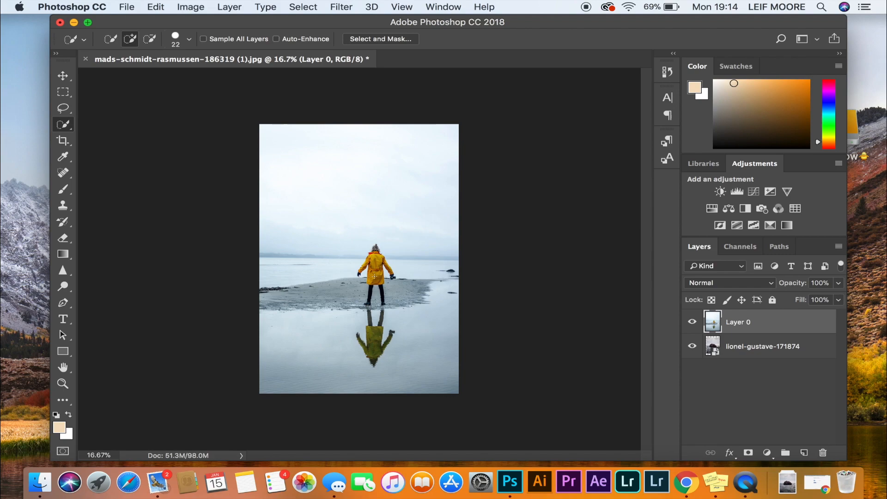
mouse_move(374, 276)
left_mouse_down()
mouse_move(396, 277)
mouse_move(353, 277)
mouse_move(405, 289)
mouse_move(331, 277)
mouse_move(396, 277)
mouse_move(347, 286)
left_mouse_up()
left_click_drag(379, 266, 353, 267)
scroll(358, 260, "up", 6)
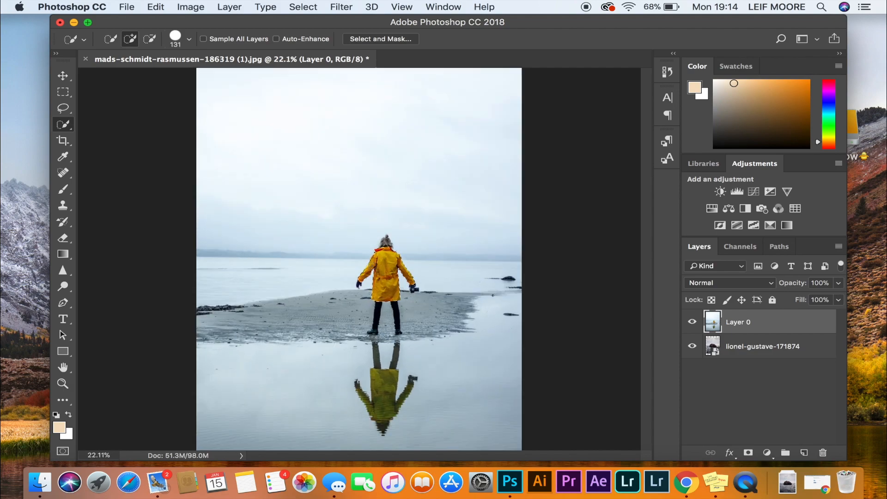
scroll(384, 254, "up", 1)
left_click_drag(392, 268, 401, 234)
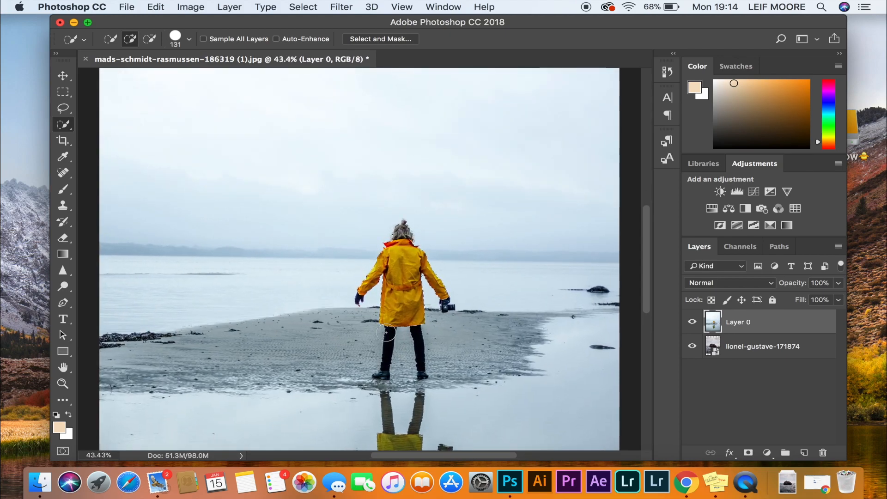
left_click_drag(372, 336, 362, 336)
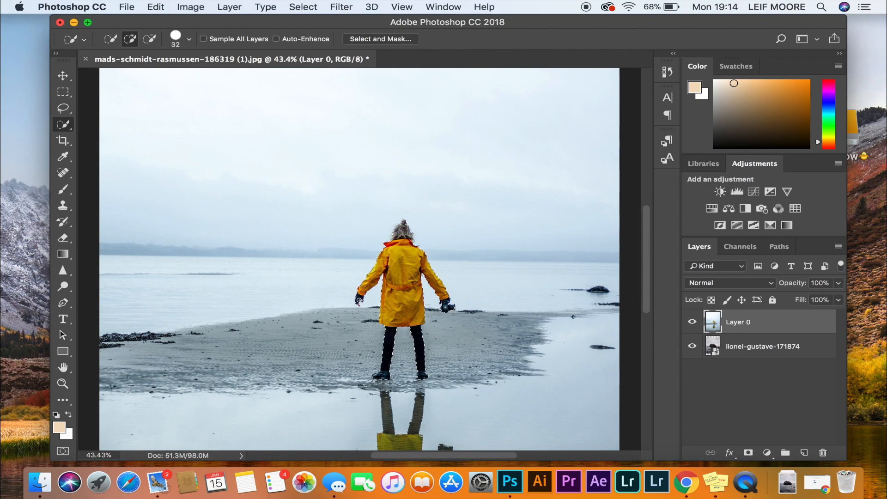
Step: Refine the quick selection around the person's bare-fingered hand with a size 20 brush
scroll(359, 300, "up", 3)
scroll(359, 300, "up", 3)
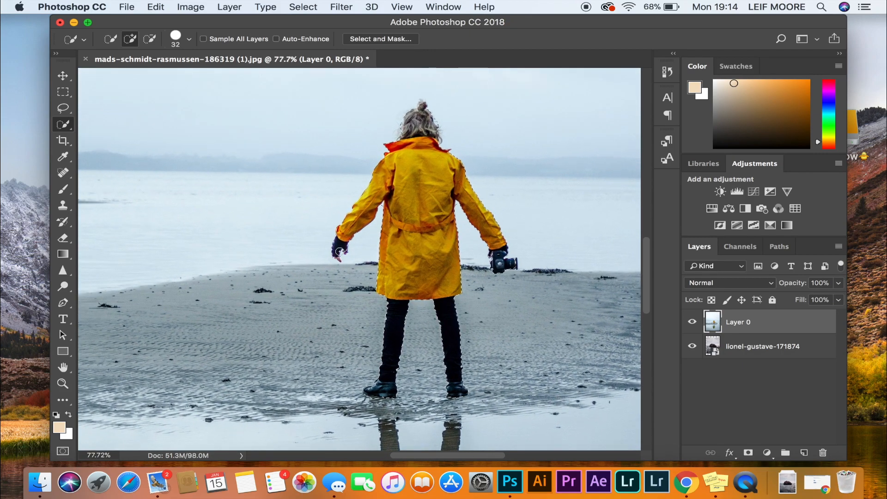
scroll(339, 252, "up", 1)
left_click_drag(340, 252, 333, 252)
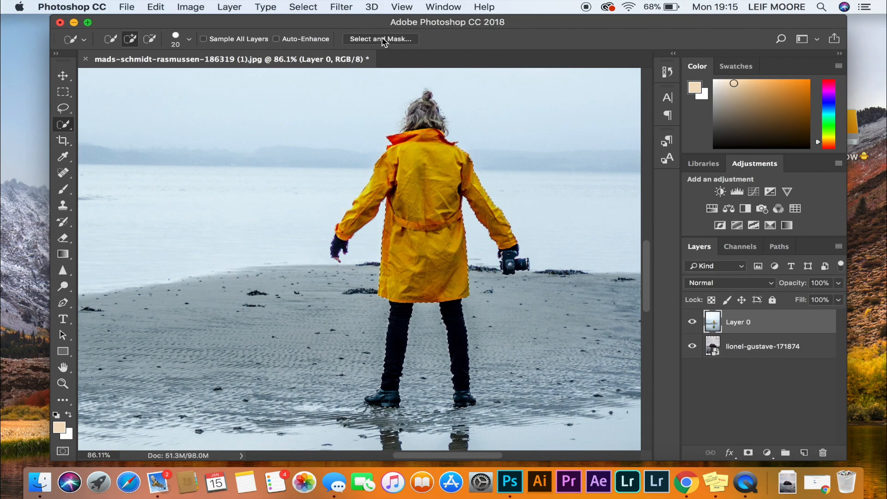
Step: Open the person's selection in Select and Mask, compare the Marching Ants and Onion Skin views, and keep the Overlay view
left_click(400, 40)
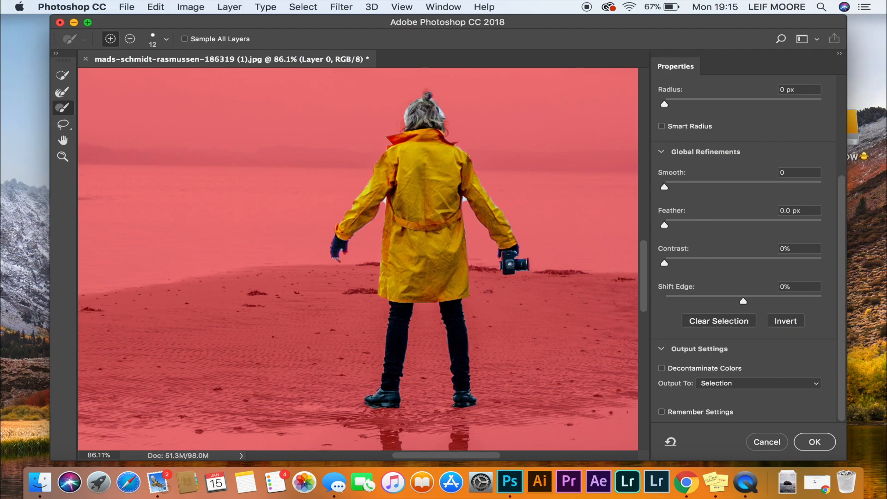
scroll(723, 115, "up", 5)
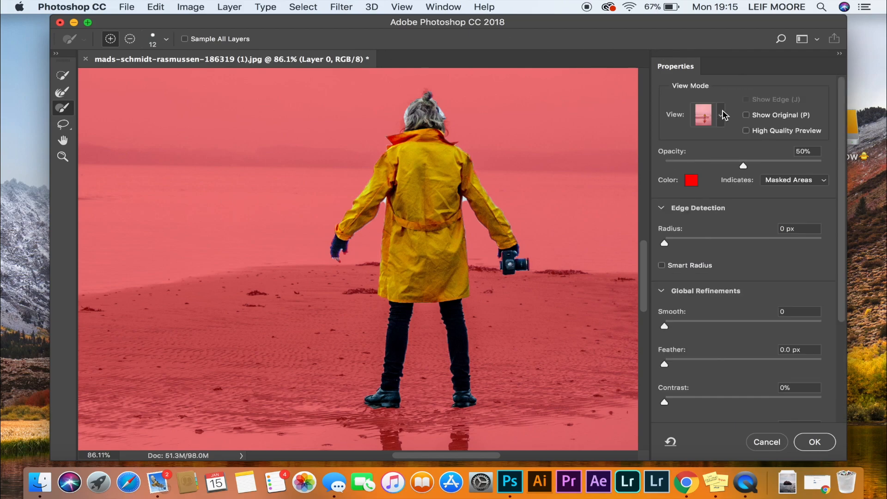
left_click(721, 119)
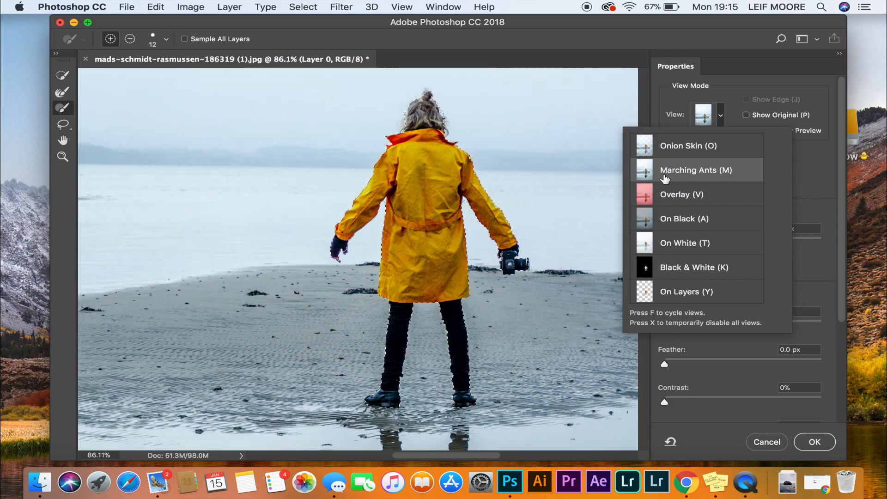
left_click(717, 123)
left_click(717, 123)
left_click(698, 141)
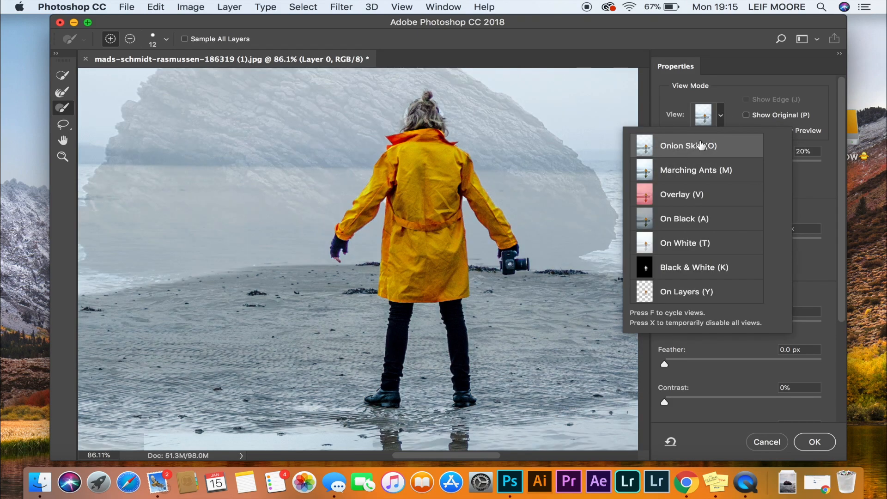
left_click(722, 119)
left_click(723, 119)
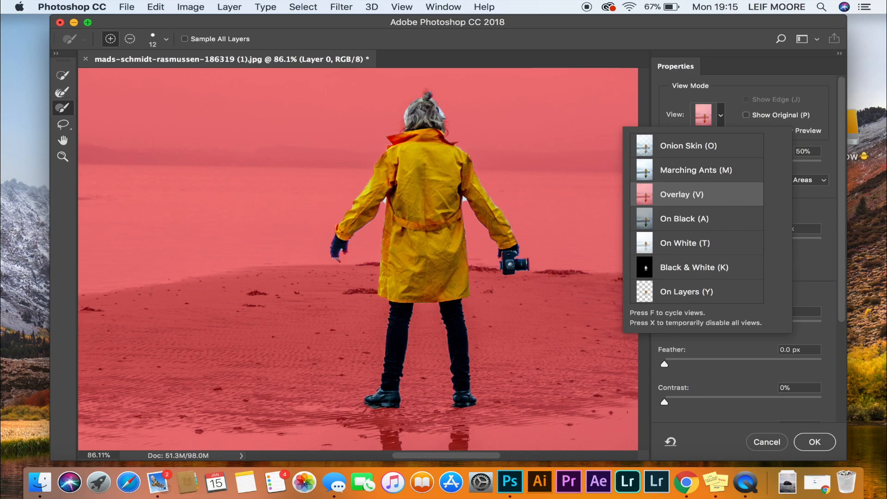
key("Escape")
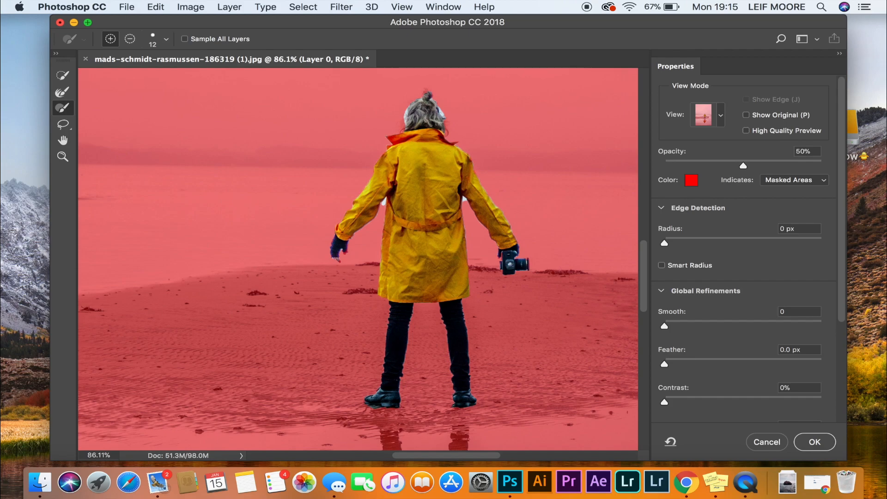
Step: Subtract the leftover background beside the coat's right sleeve from the selection with the size 12 brush
key("alt")
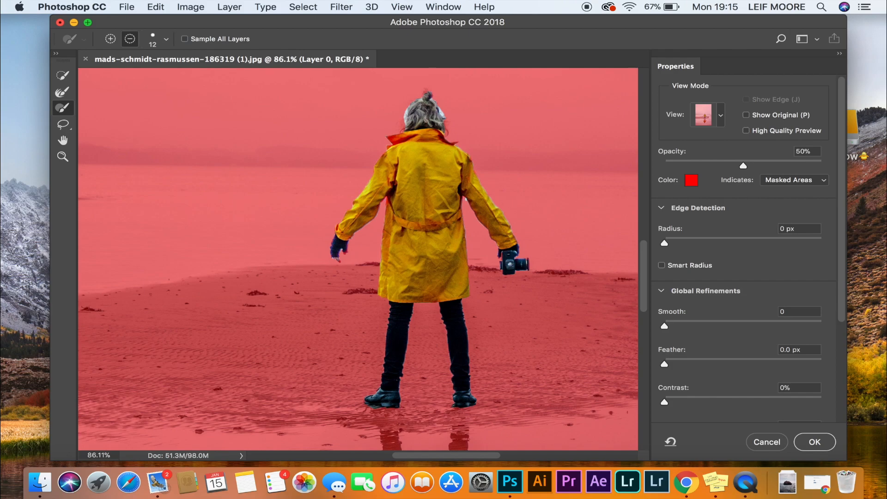
left_click(464, 198)
key("alt")
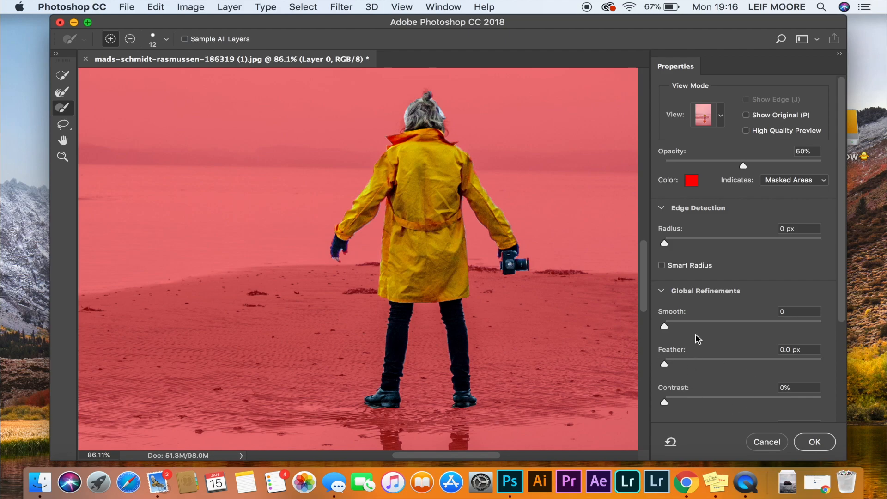
Step: Set Shift Edge to -8%, turn on Decontaminate Colors and output the selection as a New Layer with Layer Mask
scroll(698, 336, "down", 5)
left_click_drag(742, 302, 736, 302)
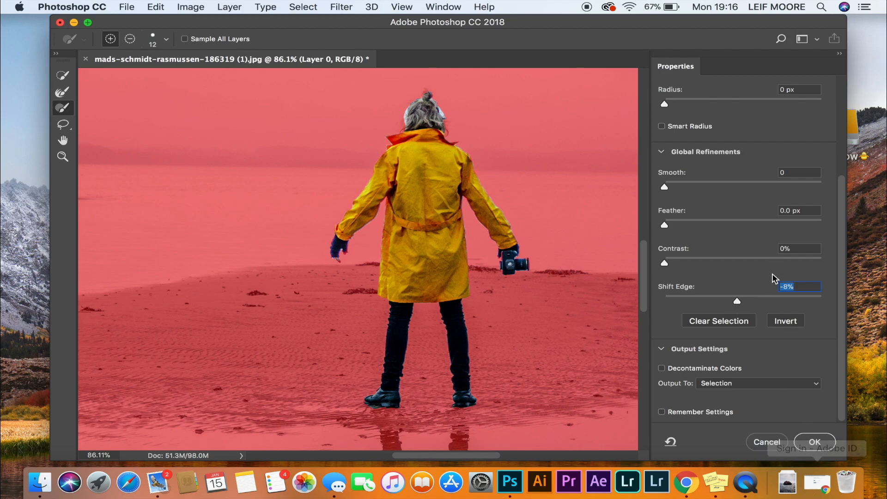
left_click(661, 368)
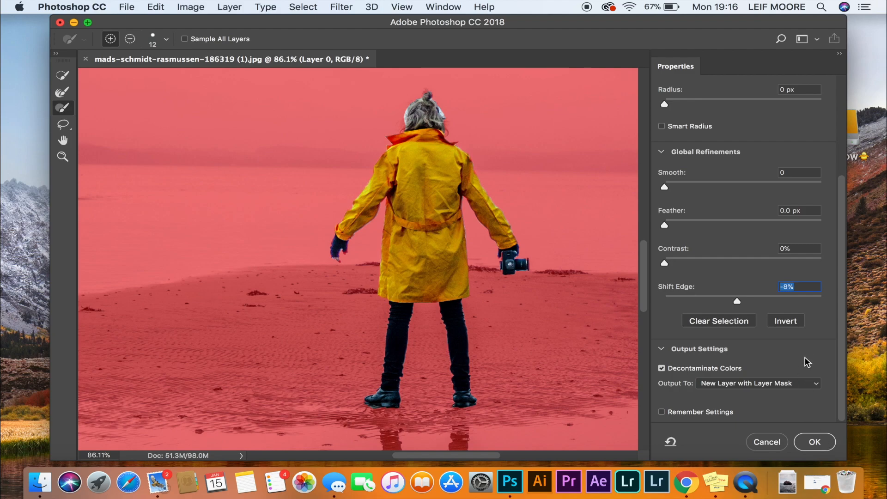
left_click(776, 382)
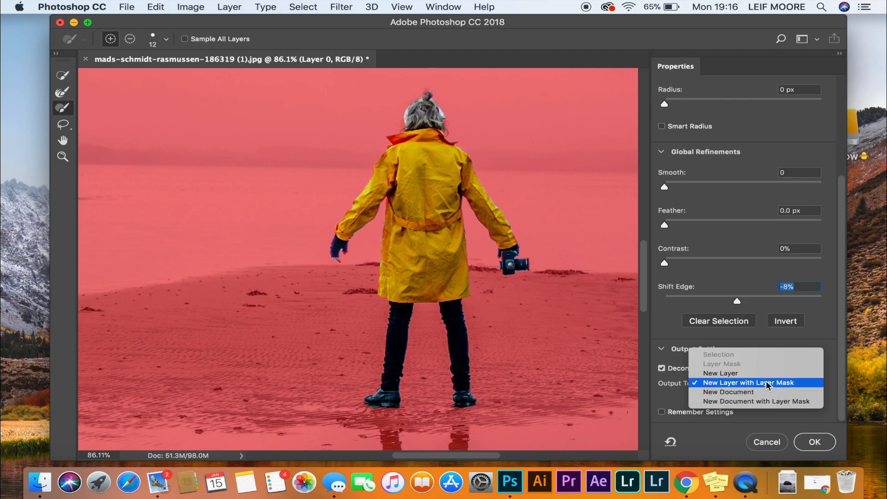
left_click(783, 383)
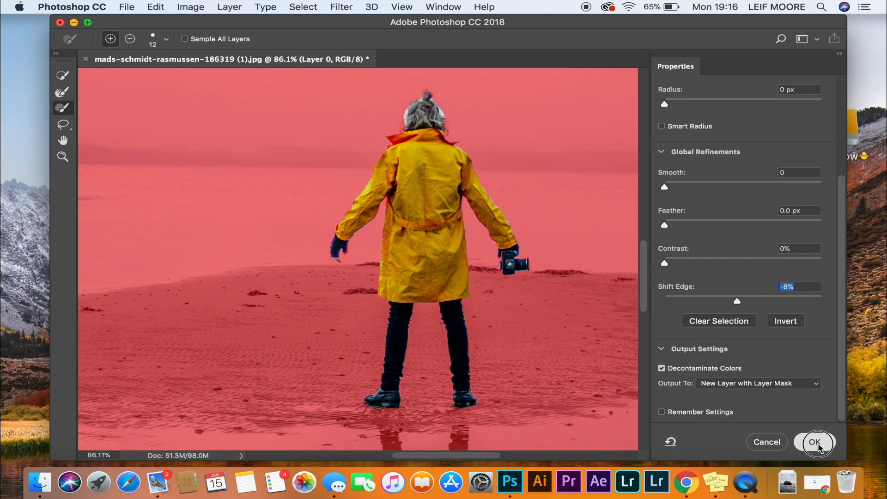
left_click(815, 444)
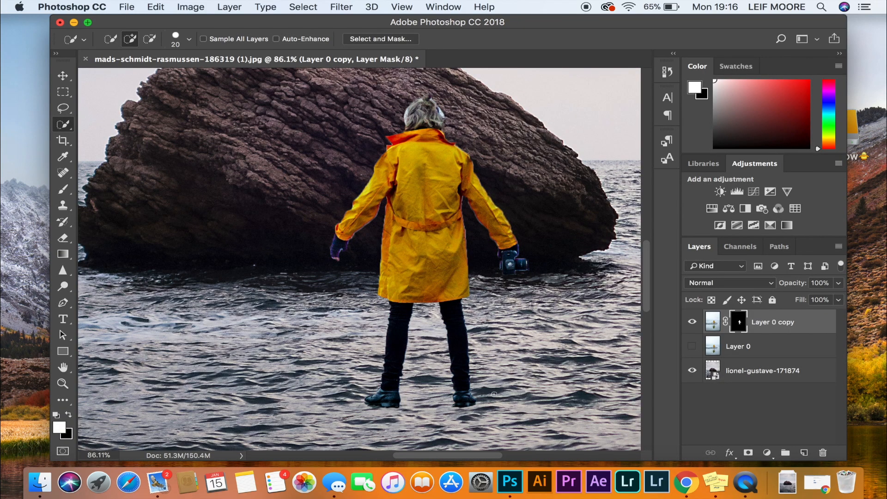
Step: Enlarge the sea rock photo's layer from its corners so that it fills the whole canvas
scroll(488, 392, "down", 5)
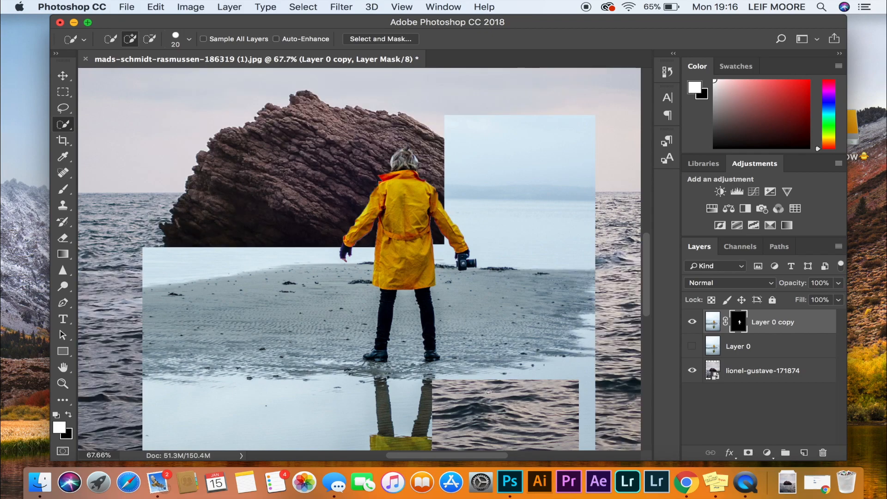
scroll(489, 392, "down", 4)
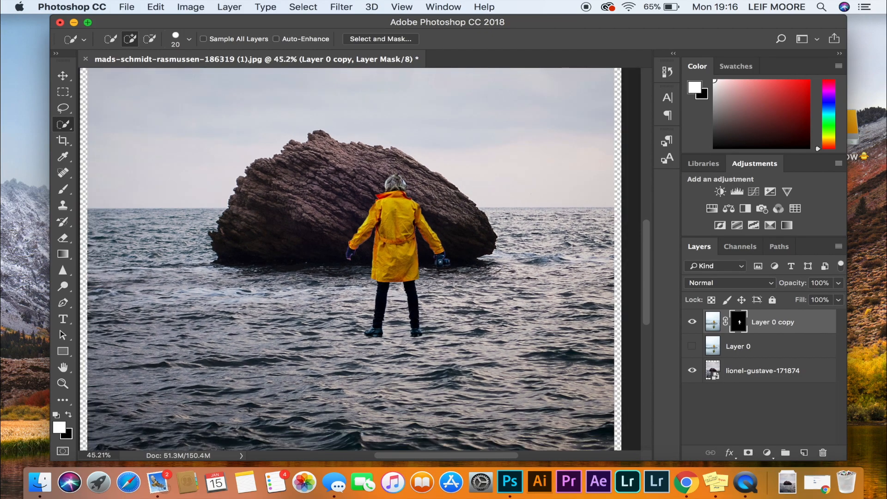
scroll(488, 391, "down", 3)
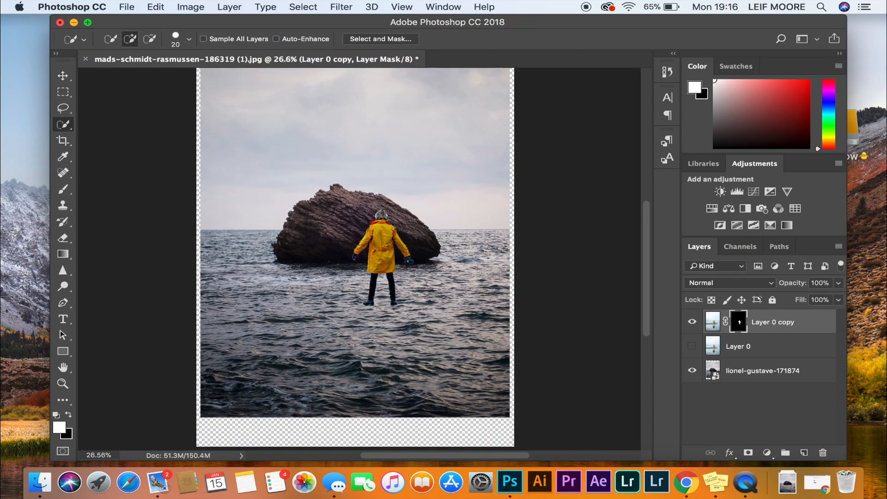
scroll(357, 259, "down", 1)
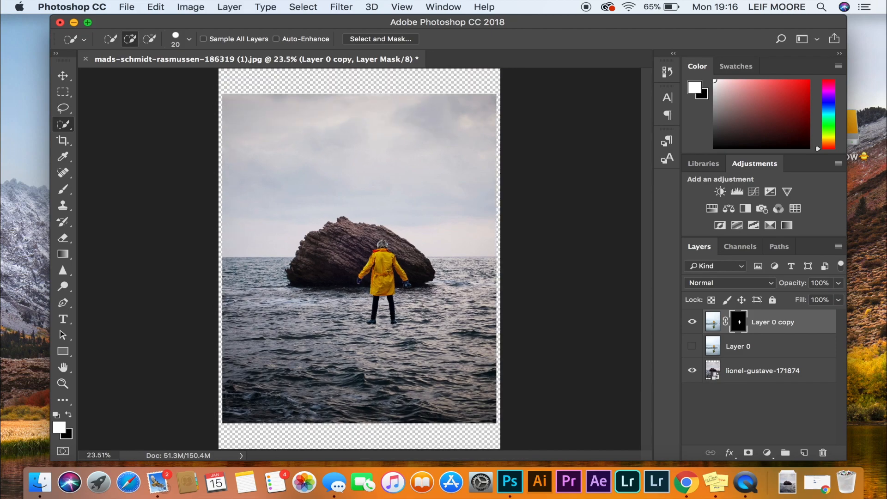
left_click(744, 371)
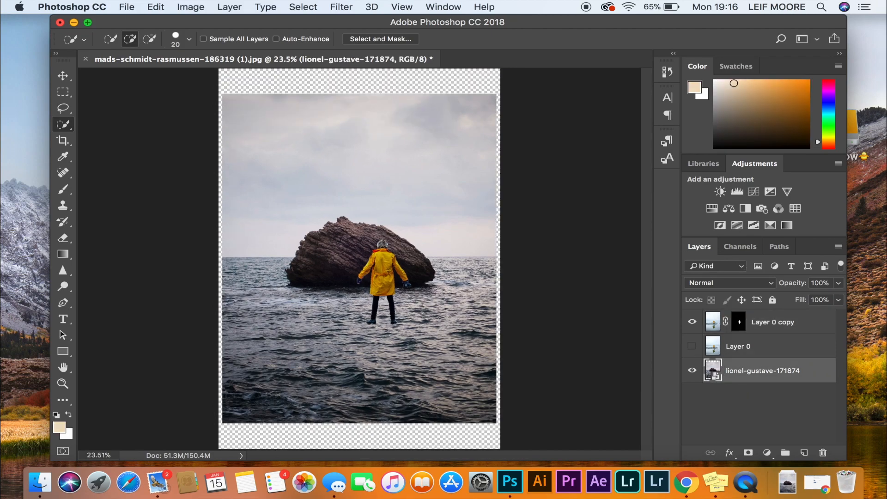
key("v")
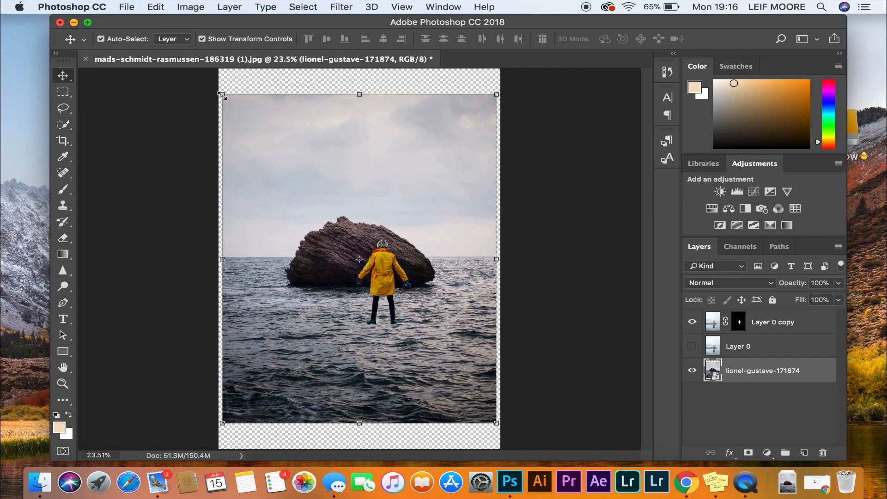
left_click_drag(221, 94, 201, 71)
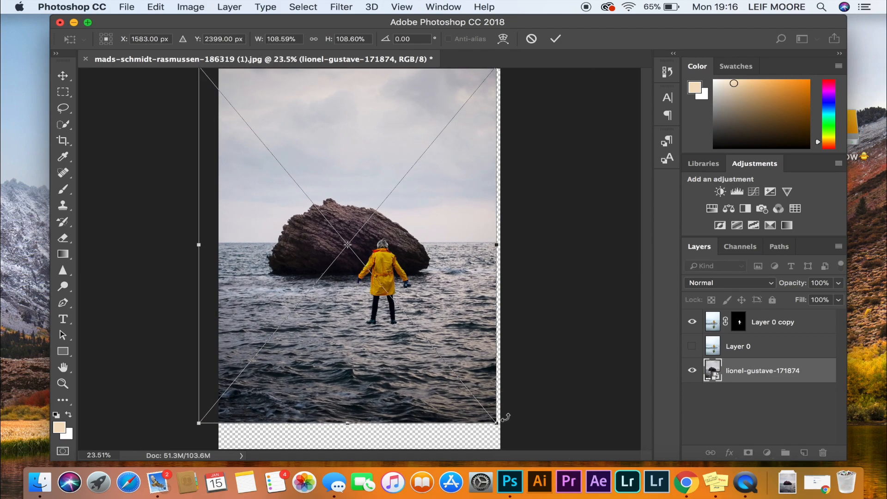
left_click_drag(495, 421, 536, 434)
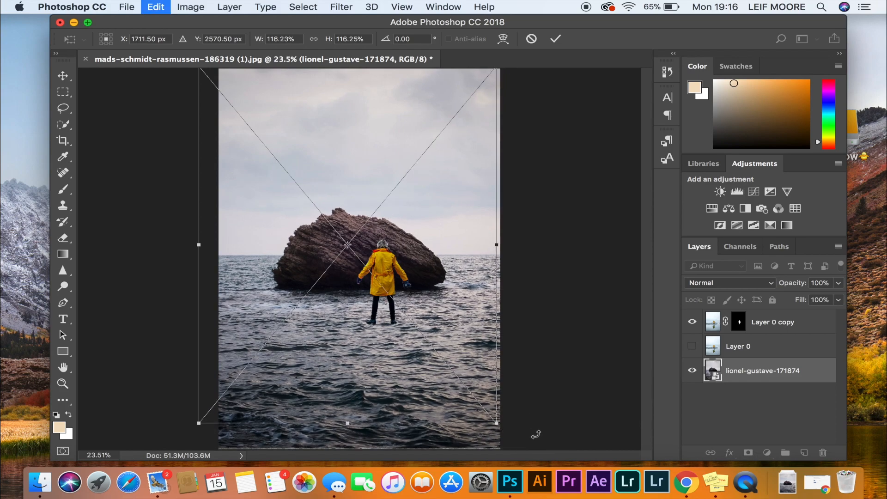
key("super+z")
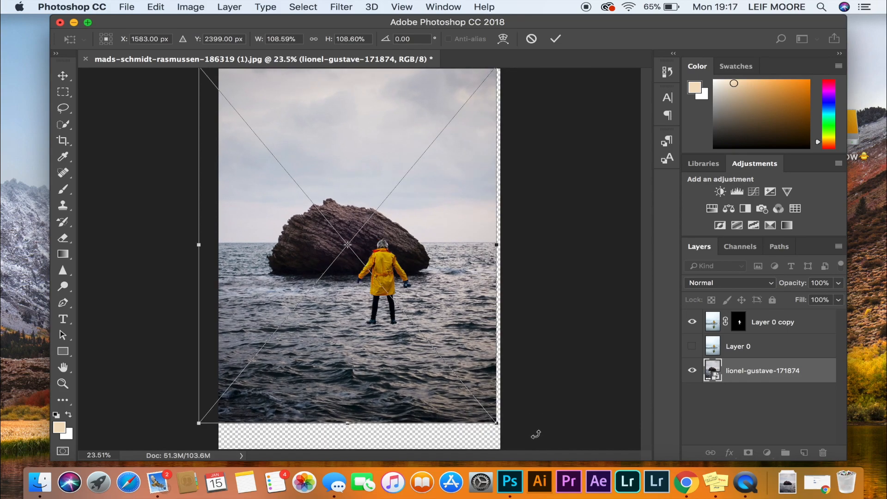
left_click_drag(492, 422, 523, 447)
left_click(555, 38)
Step: Move the cut-out person on top of the rock and scale the layer down to about 58.7%
left_click(741, 323)
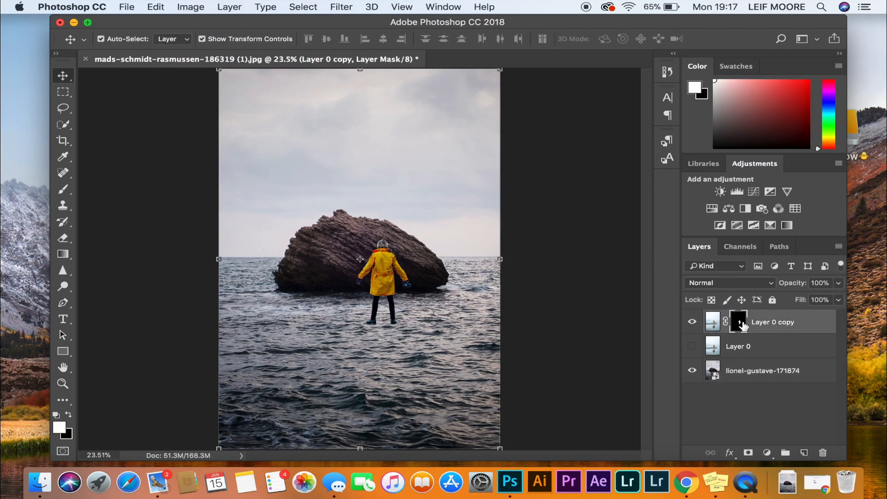
left_click_drag(382, 285, 357, 182)
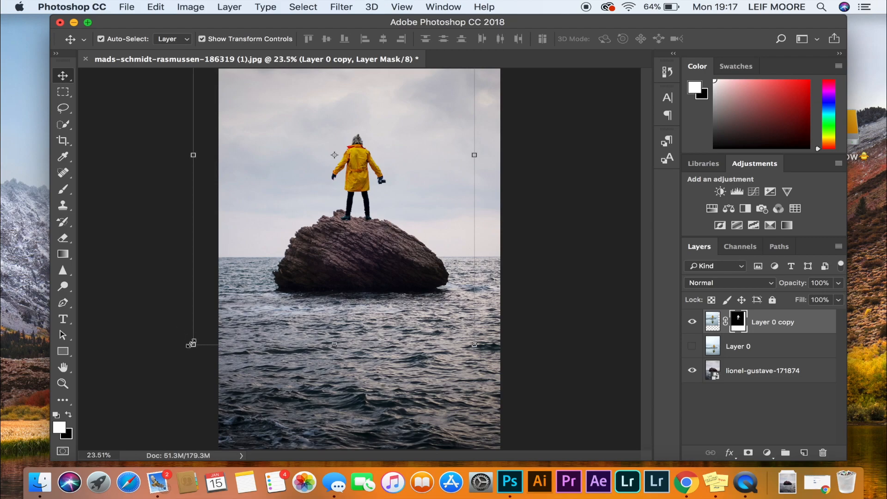
left_click_drag(193, 344, 282, 229)
left_click_drag(384, 111, 352, 187)
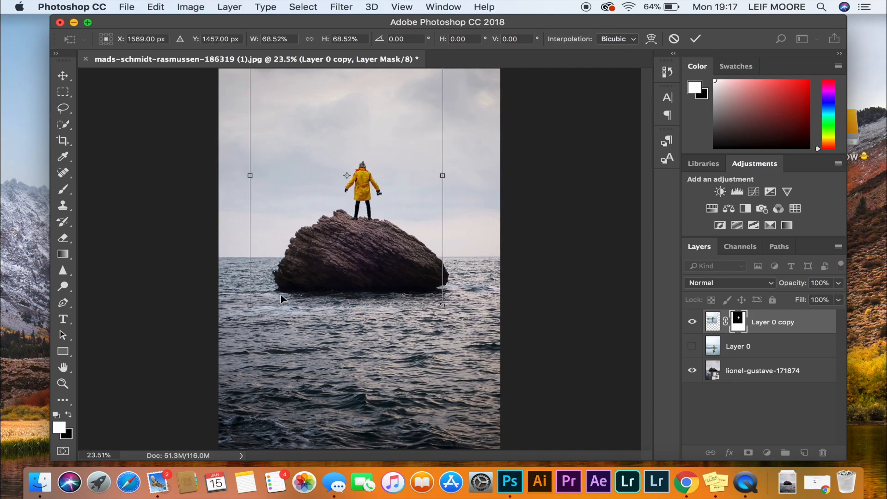
left_click_drag(252, 305, 280, 266)
left_click_drag(377, 159, 360, 189)
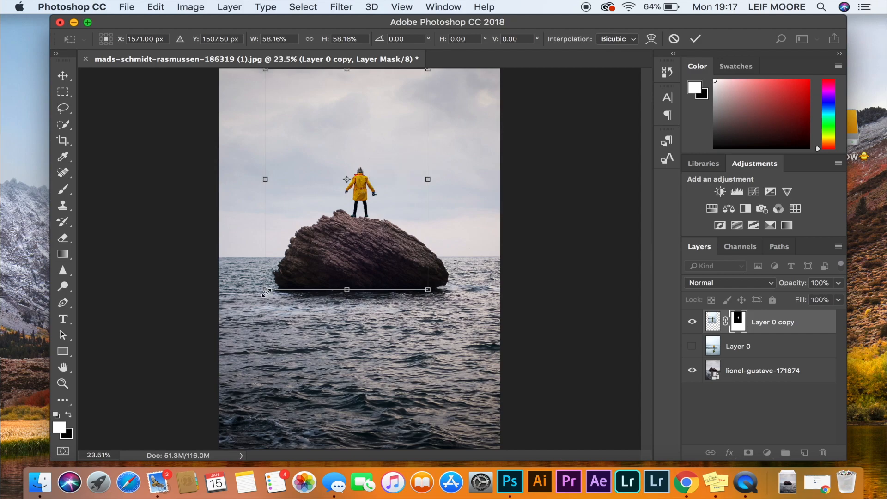
left_click_drag(265, 293, 263, 295)
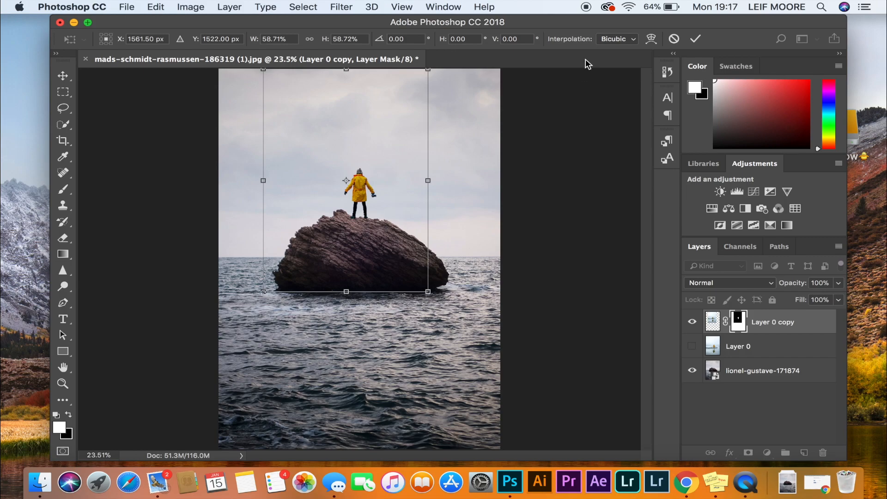
left_click(695, 38)
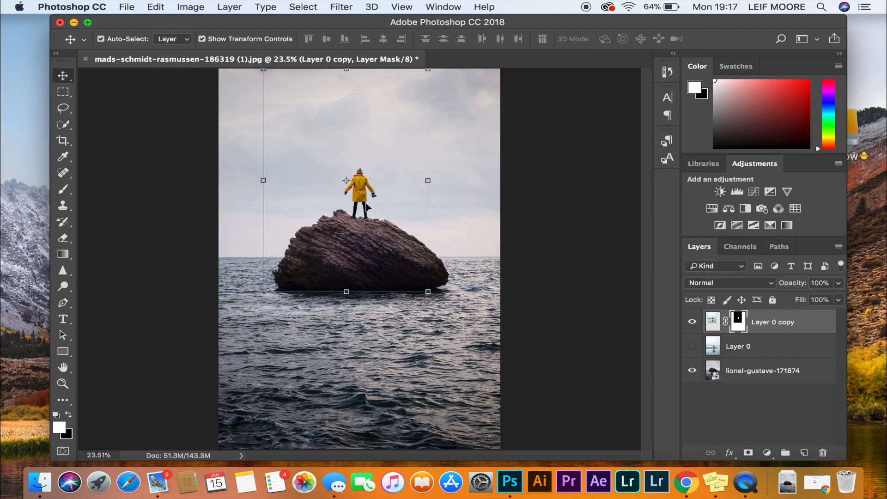
Step: Add a Brightness/Contrast adjustment clipped to the person's layer, with brightness -45 and contrast -16
scroll(358, 205, "up", 10)
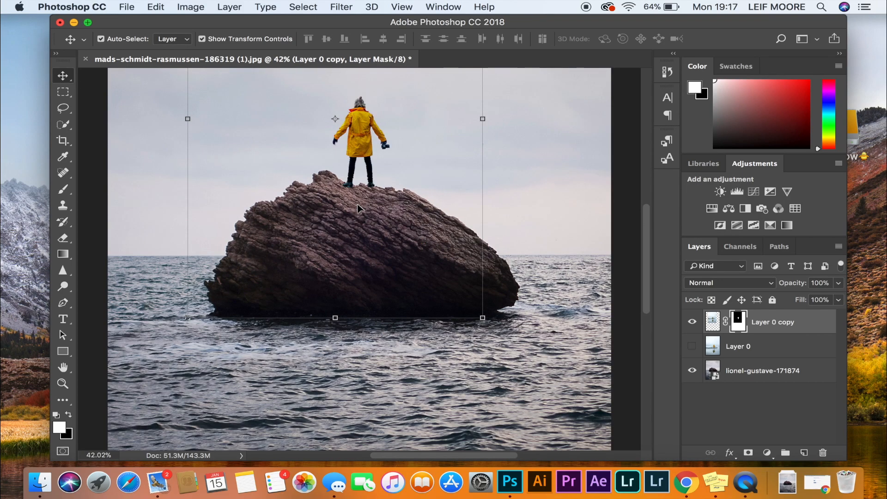
scroll(358, 207, "up", 15)
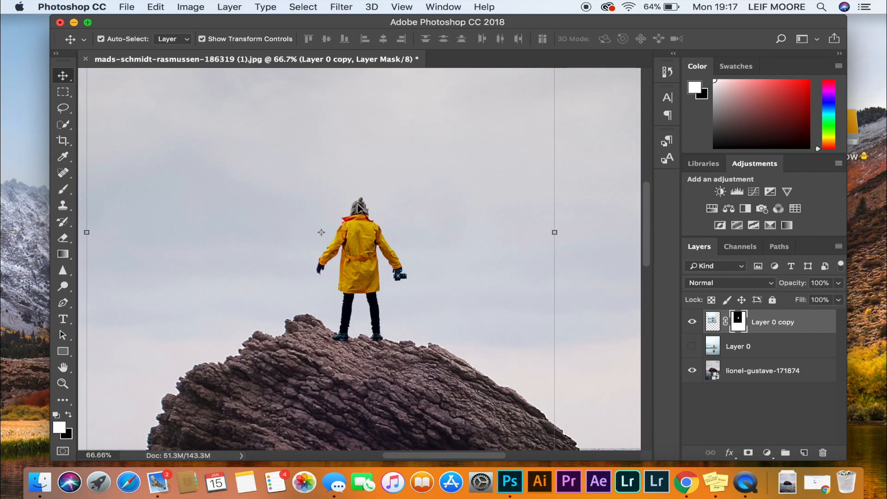
scroll(358, 206, "down", 10)
left_click(719, 192)
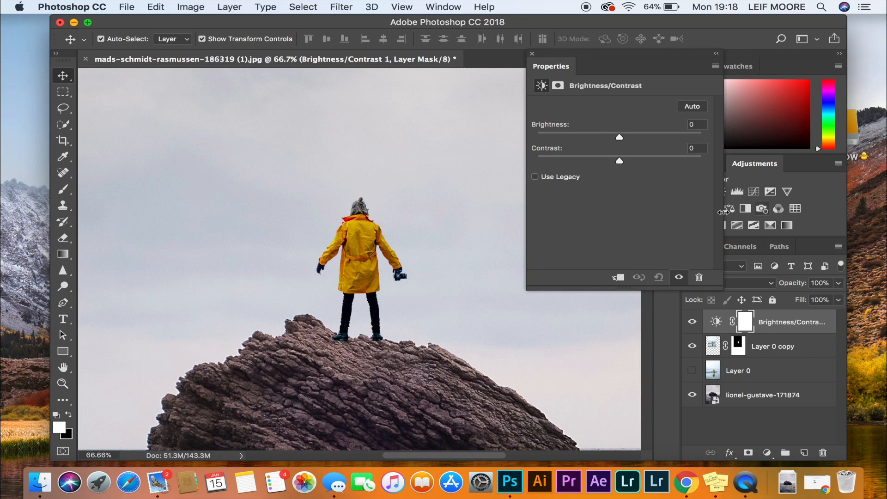
mouse_move(620, 138)
left_mouse_down()
mouse_move(581, 140)
mouse_move(644, 140)
mouse_move(617, 142)
left_mouse_up()
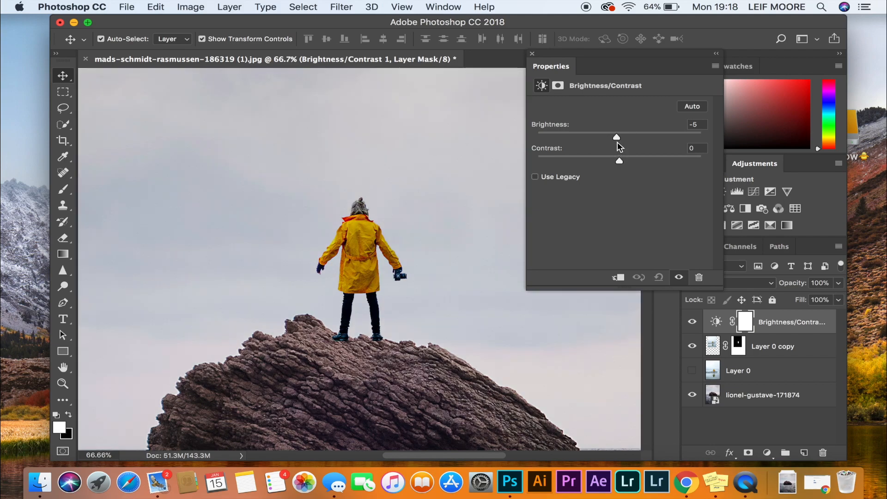
left_click(714, 332, "alt")
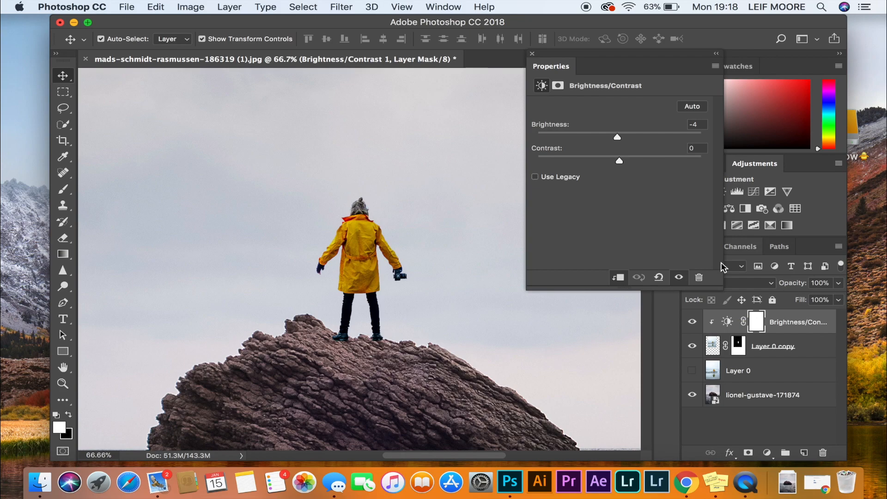
left_click_drag(617, 133, 597, 146)
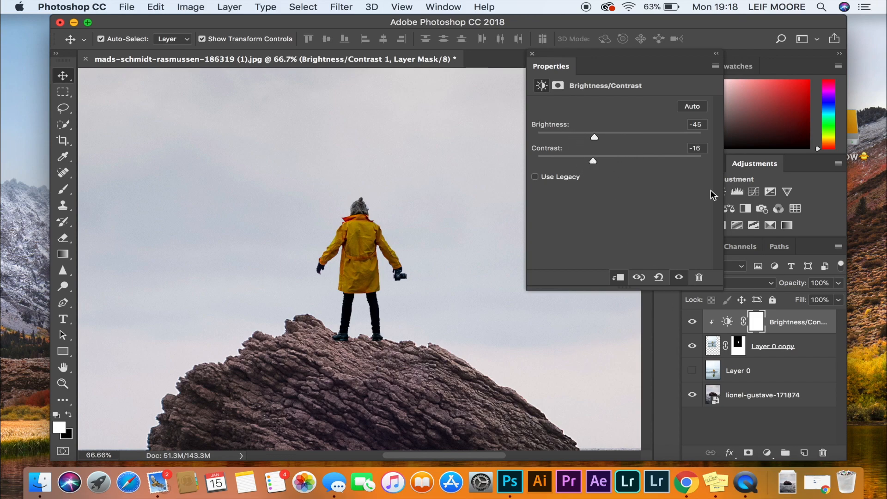
left_click(534, 54)
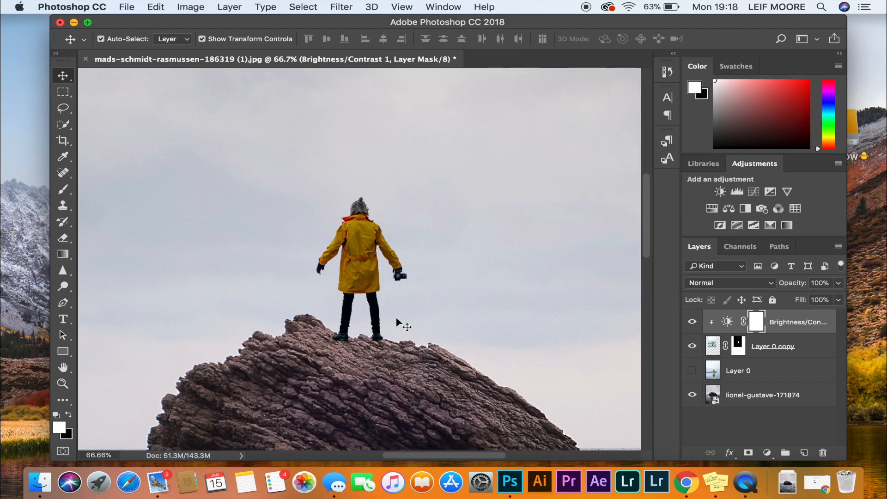
Step: Compare the whole composite with and without the Brightness/Contrast adjustment
scroll(395, 317, "down", 3)
scroll(396, 318, "down", 4)
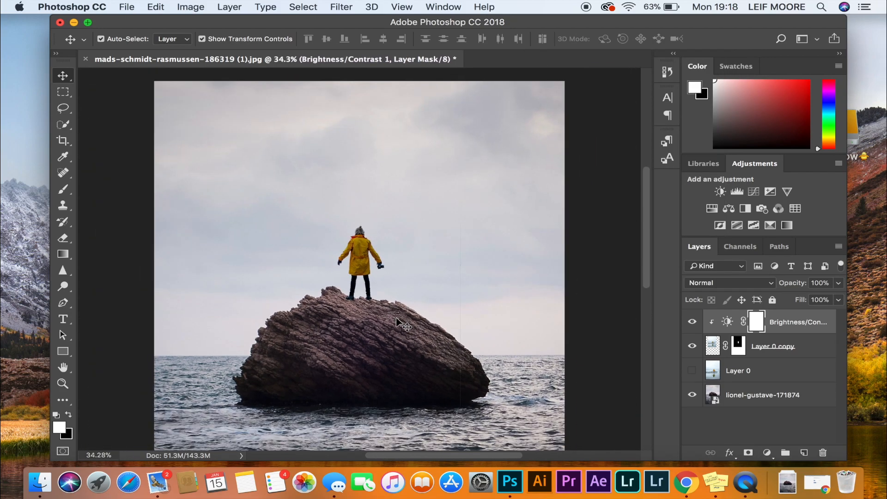
scroll(396, 322, "down", 1)
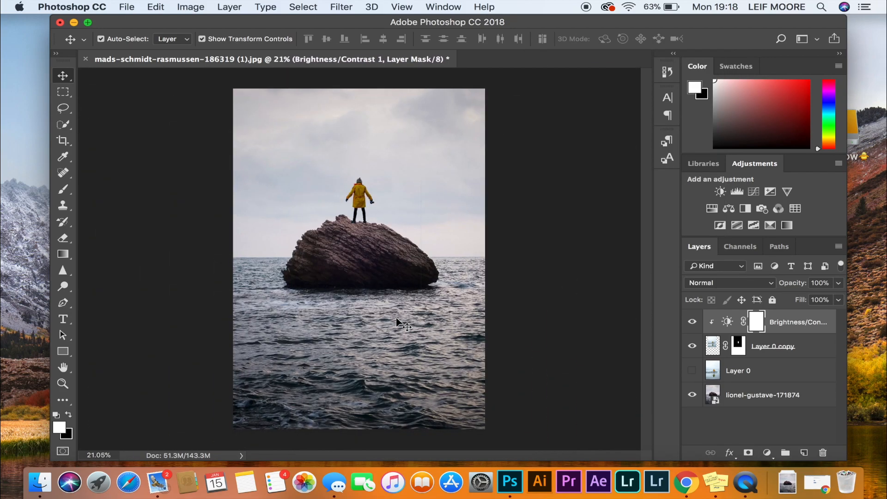
left_click(691, 322)
left_click(691, 322)
Step: Scale the person's layer down to about 94% and shift it slightly to the left on the rock
left_click(367, 203)
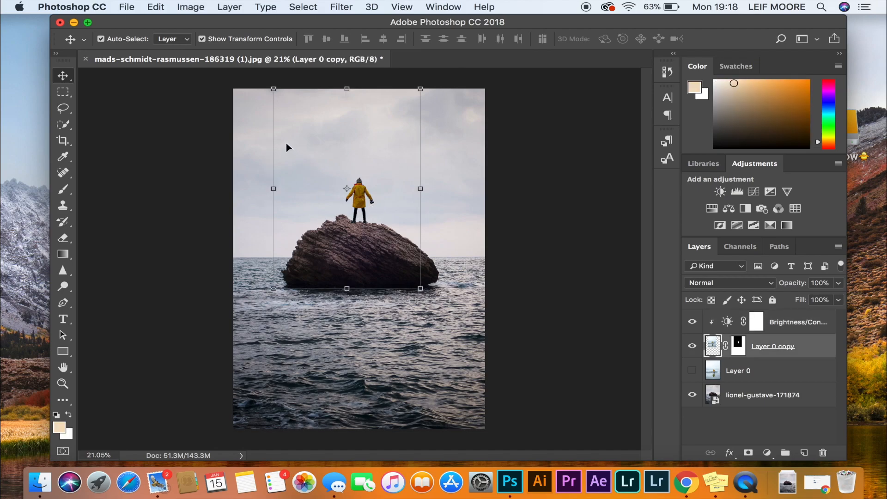
left_click_drag(272, 89, 280, 100)
left_click_drag(340, 135, 331, 135)
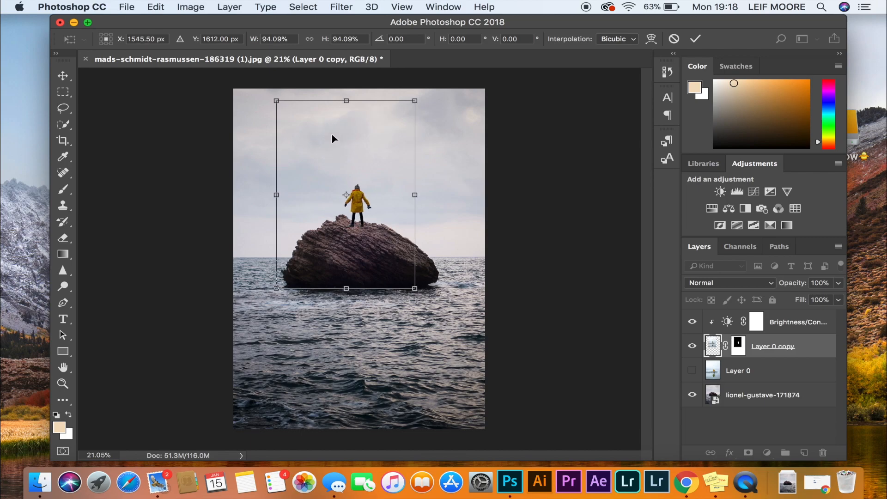